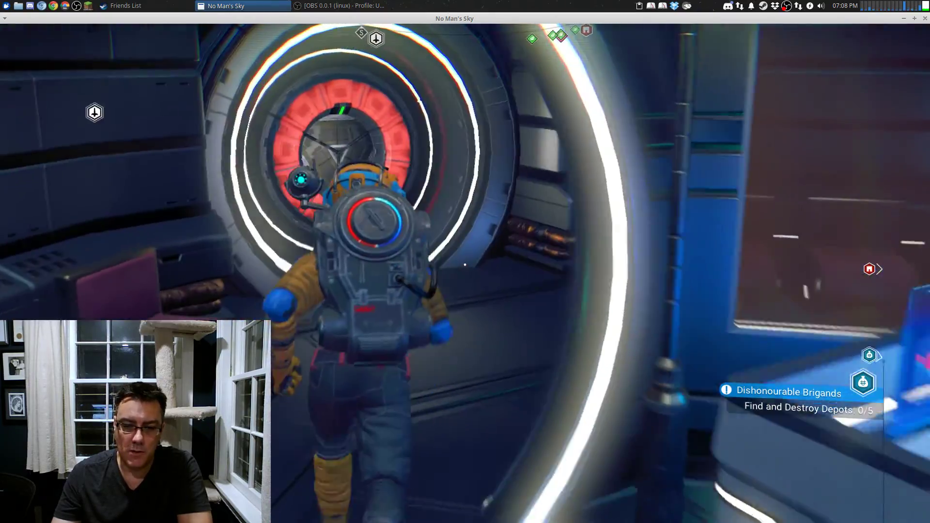
# Step: Walk out along the landing platform to the Zippliner and aim the multitool at it
pyautogui.press('w')
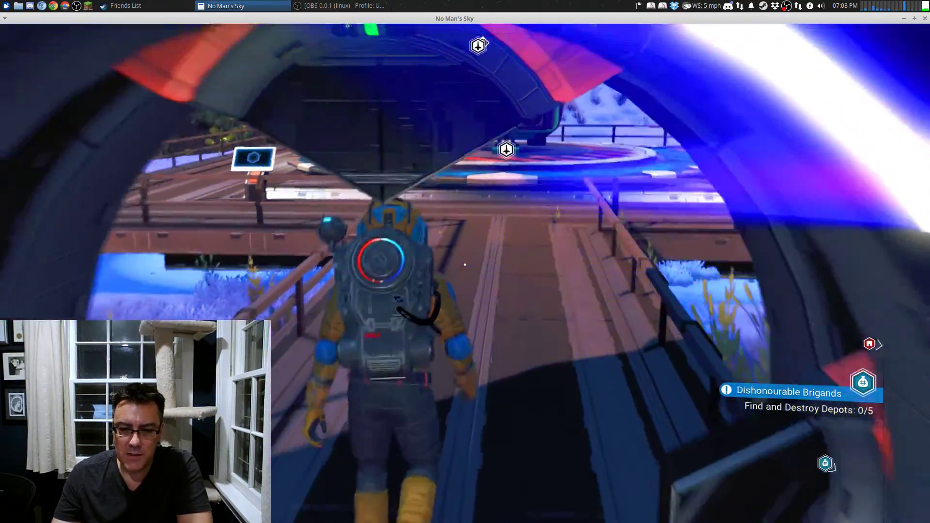
pyautogui.press('w')
pyautogui.press('w')
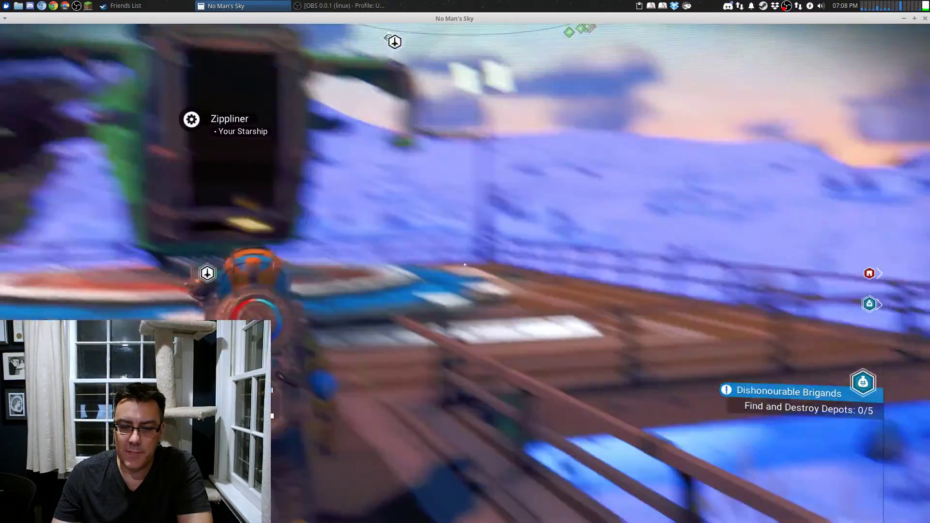
pyautogui.press('w')
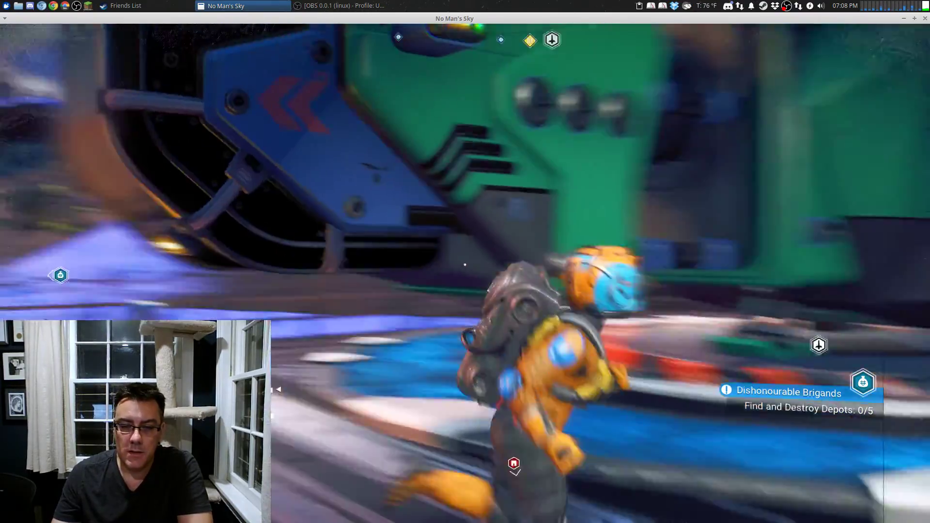
pyautogui.press('w')
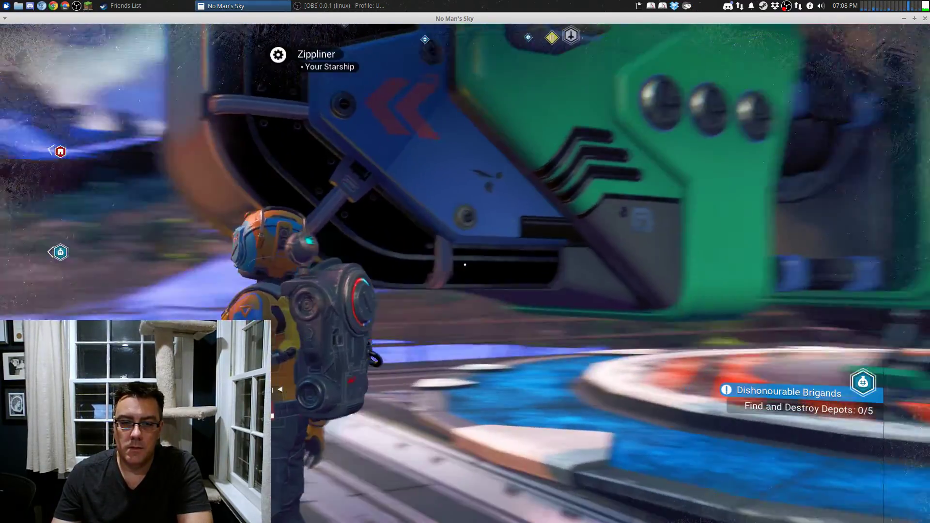
pyautogui.press('w')
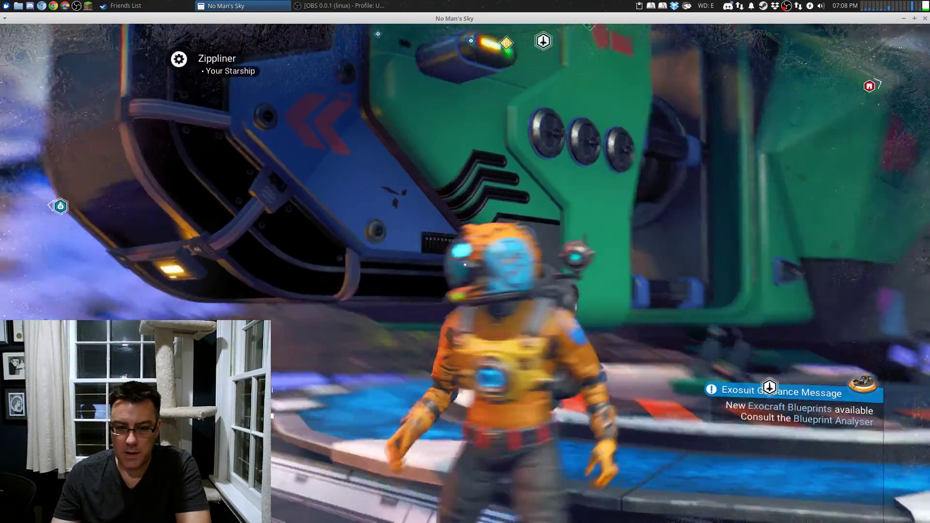
pyautogui.press('w')
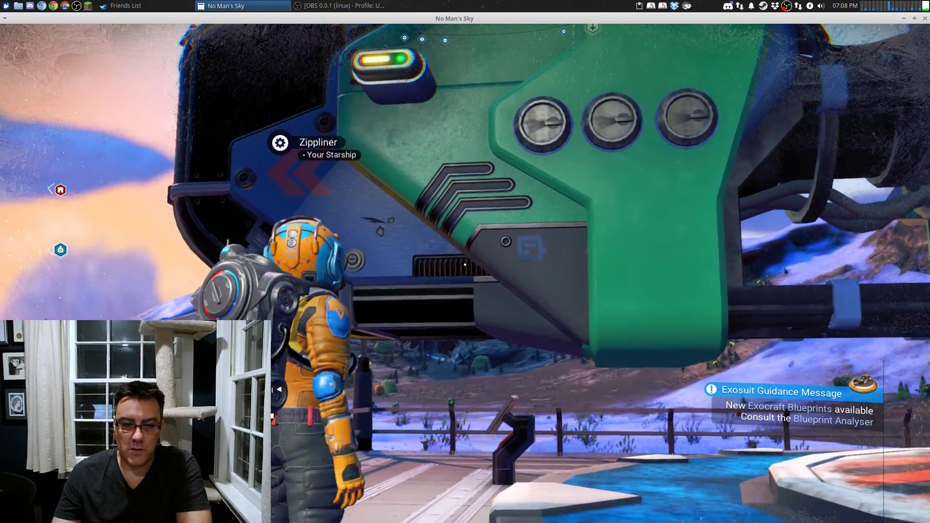
pyautogui.rightClick(465, 264)
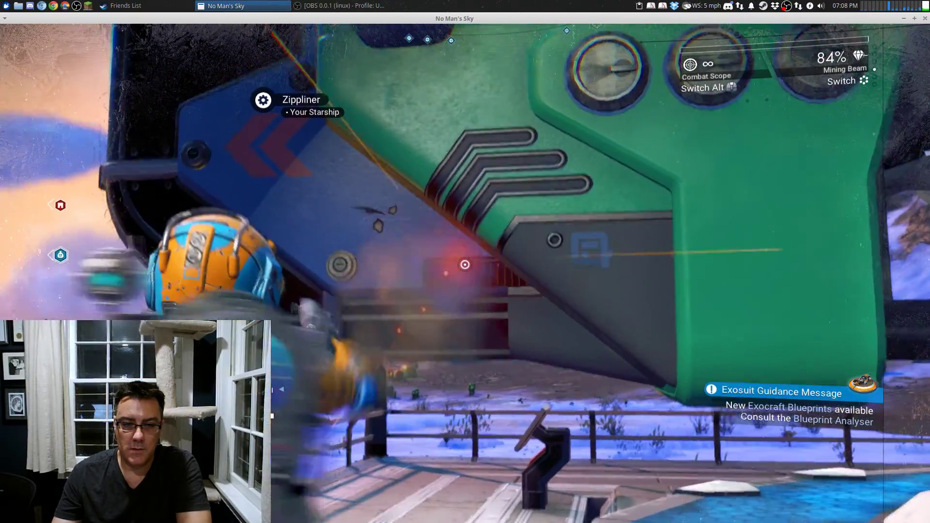
pyautogui.press('w')
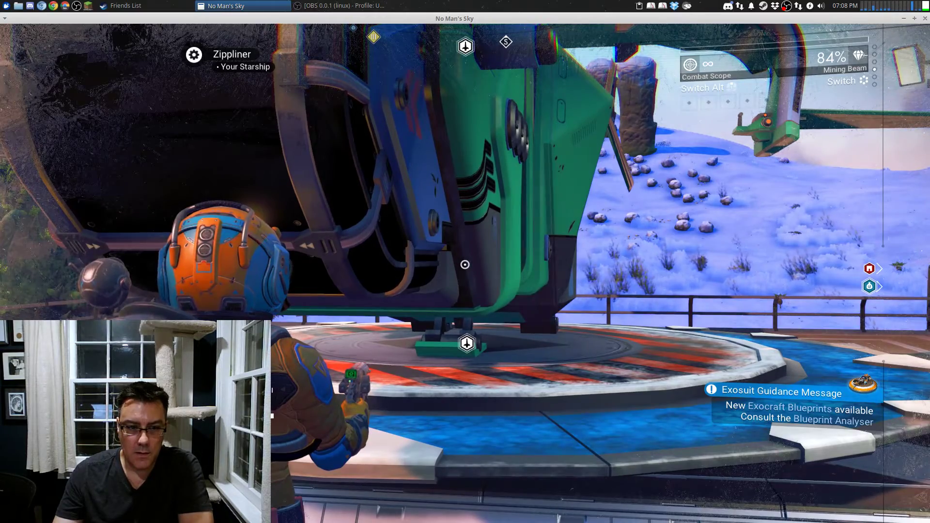
# Step: Jetpack over the platform railing and run across the snow past the red structure
pyautogui.press('w')
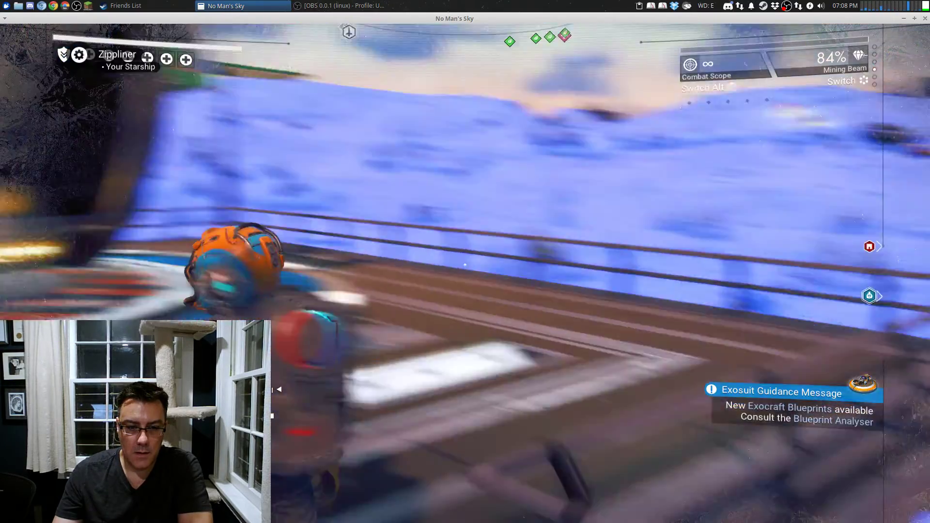
pyautogui.press('w')
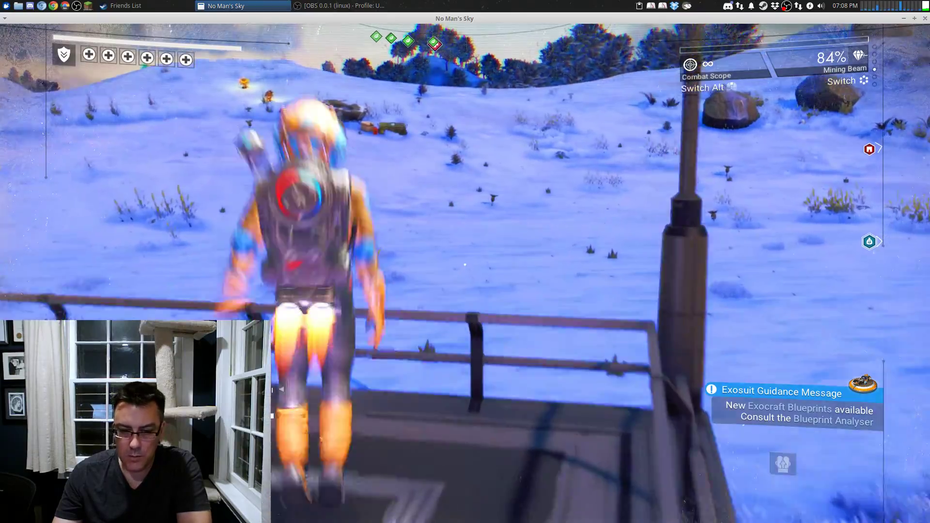
pyautogui.press('w')
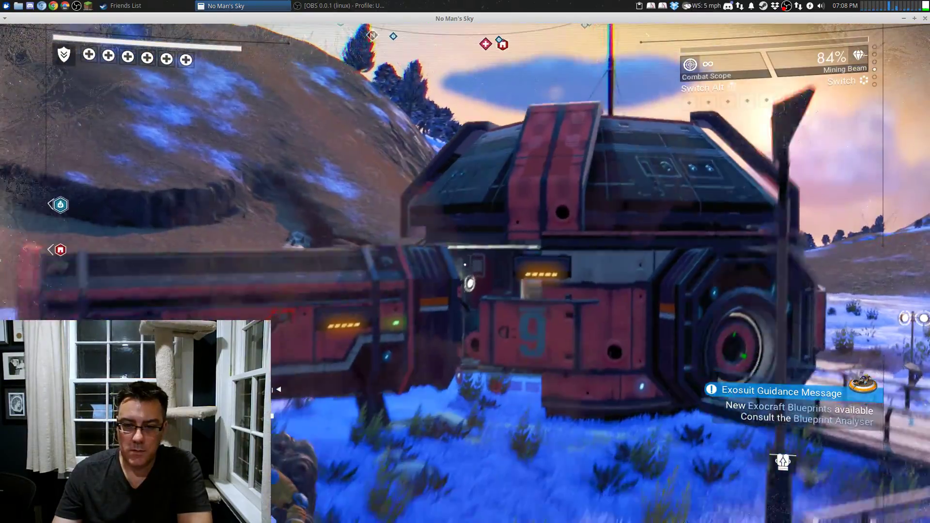
pyautogui.press('w')
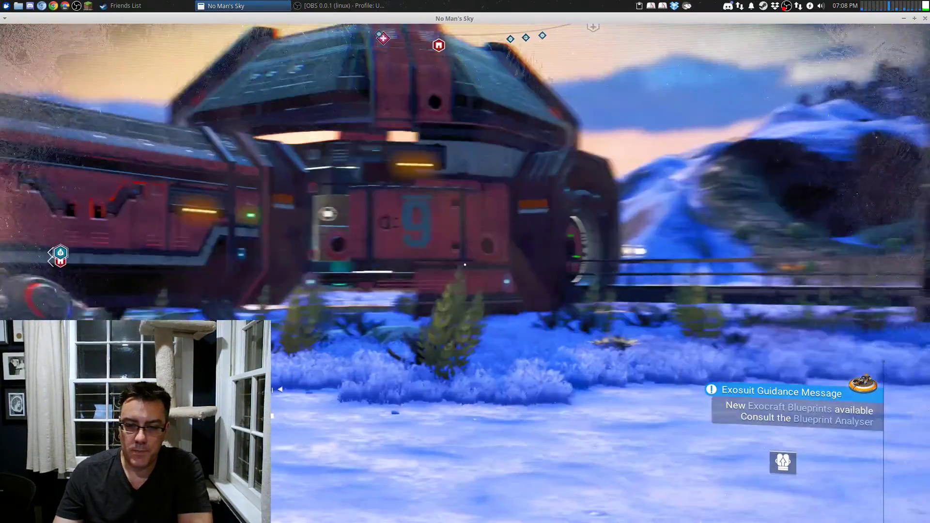
pyautogui.press('w')
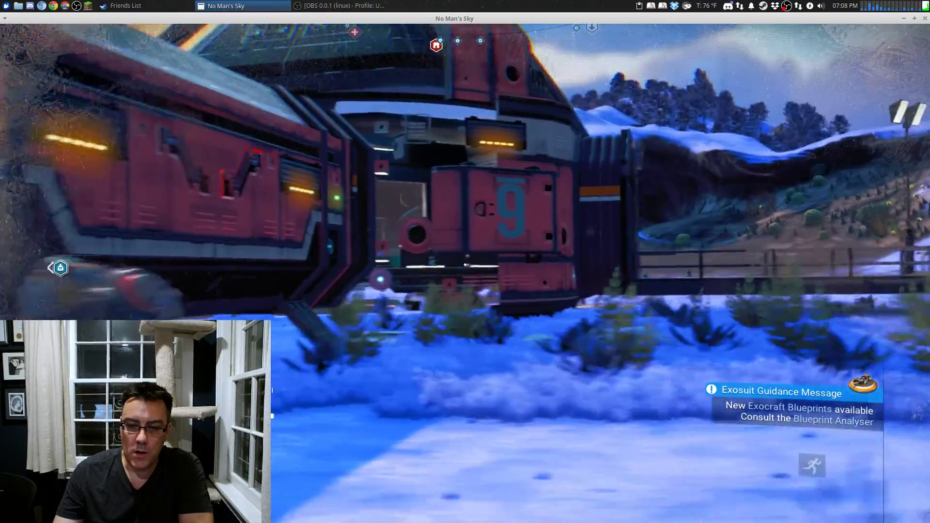
pyautogui.press('w')
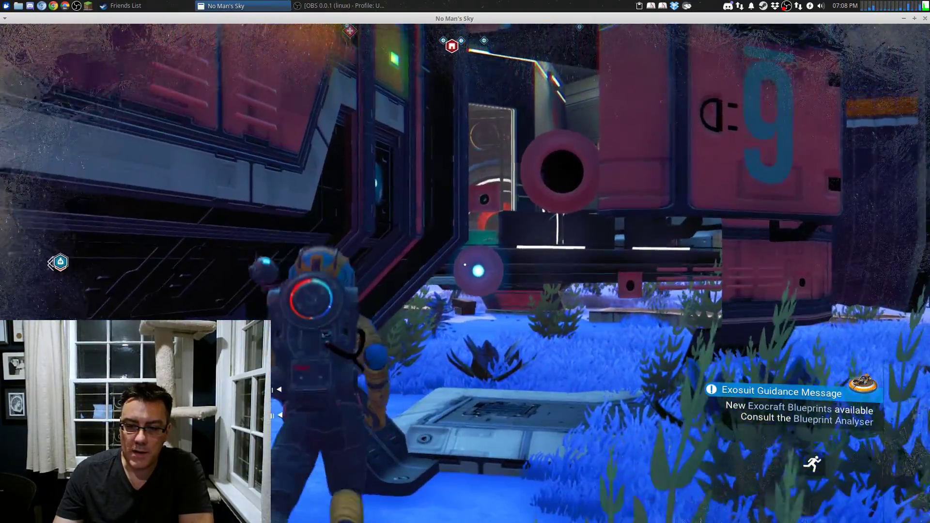
pyautogui.press('w')
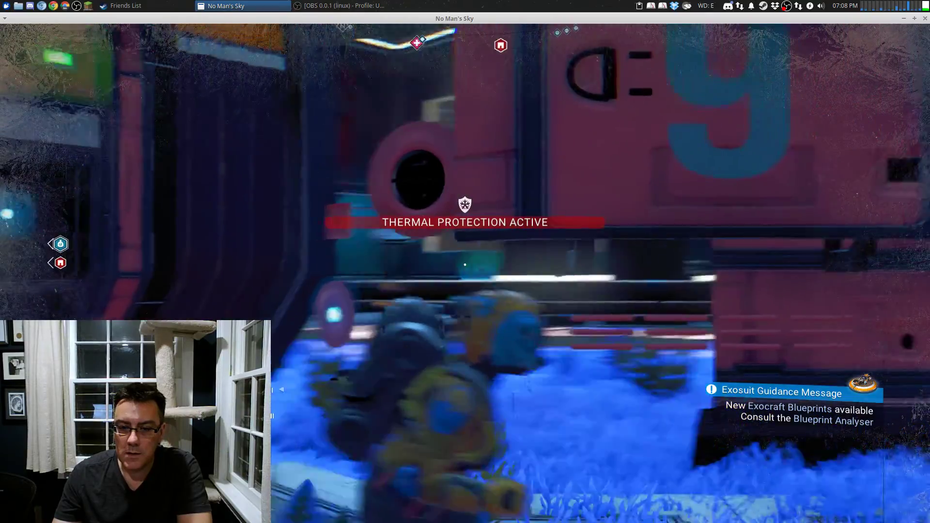
pyautogui.press('w')
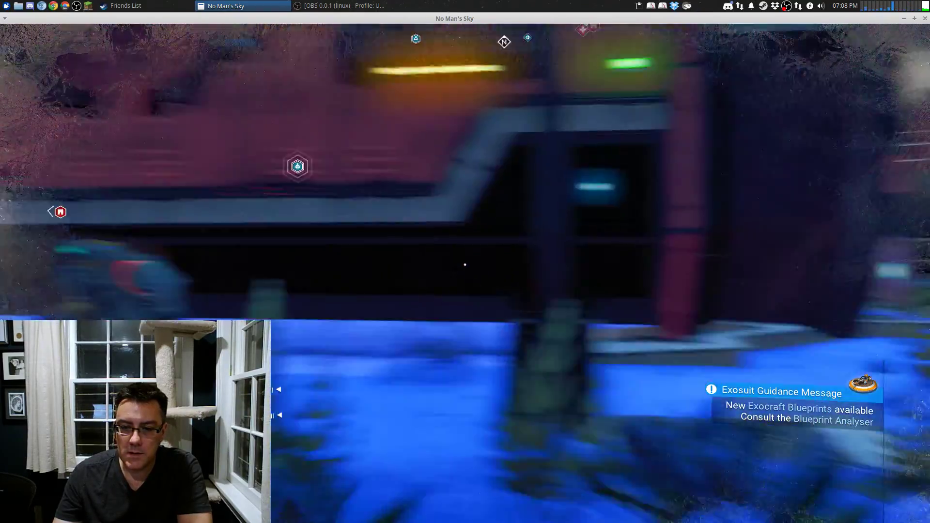
pyautogui.press('w')
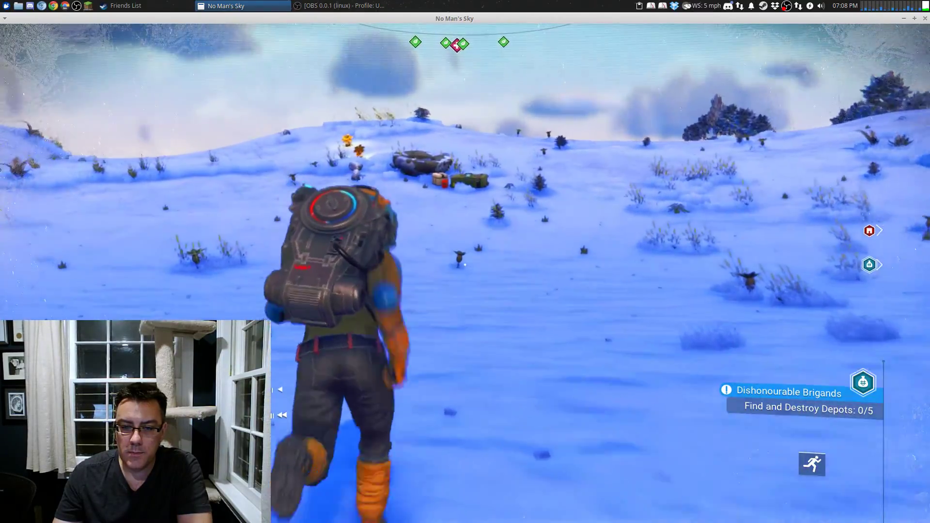
# Step: Mine the nearby plant for 21 Carbon and walk up to the depot's crates
pyautogui.press('w')
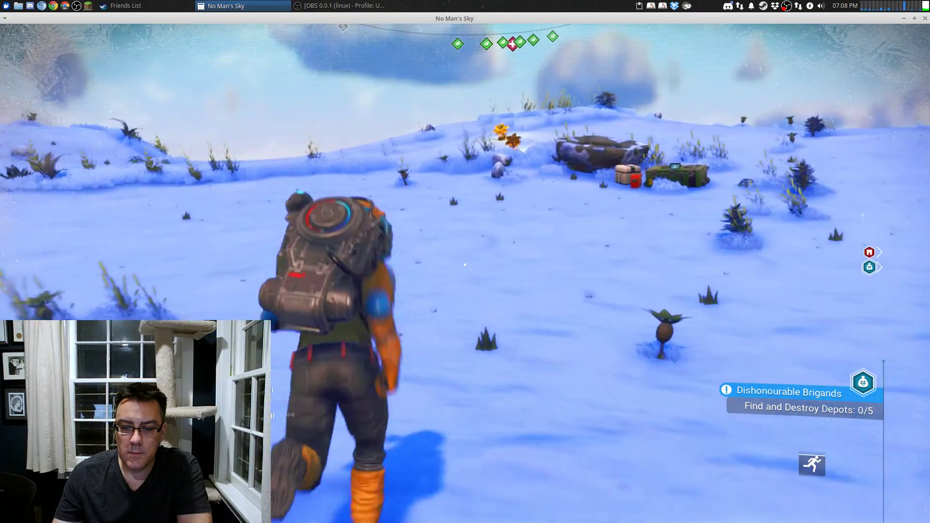
pyautogui.press('w')
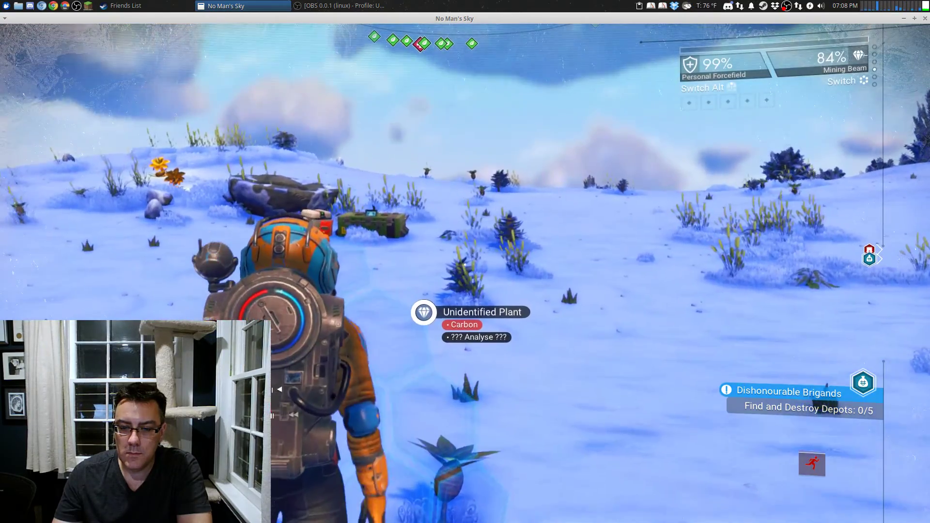
pyautogui.press('w')
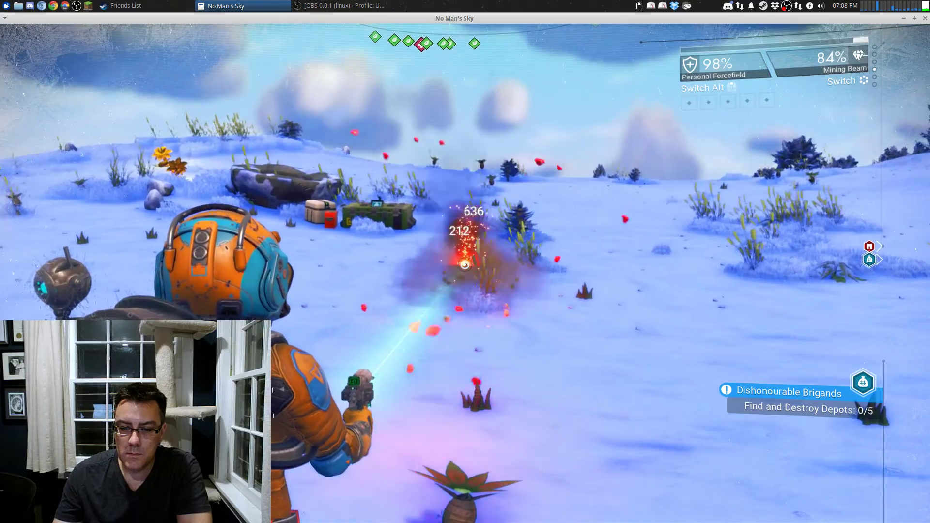
pyautogui.press('w')
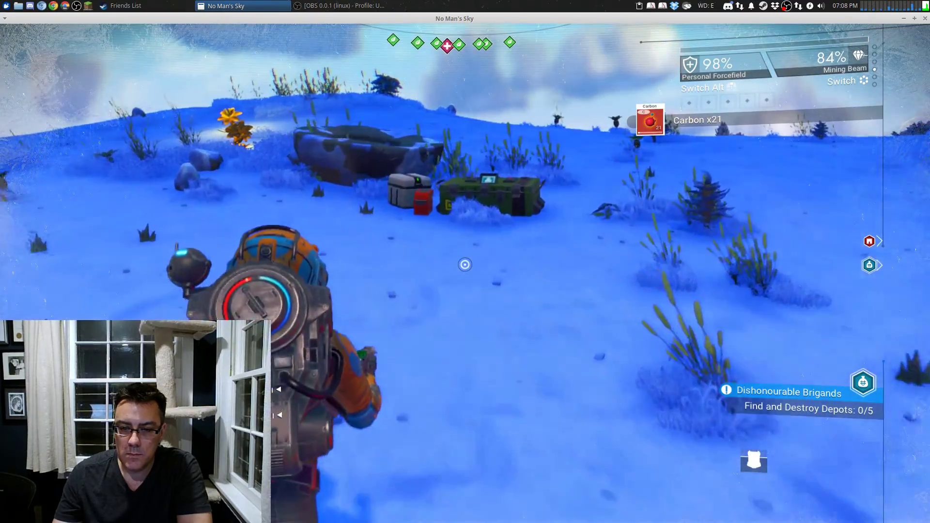
pyautogui.press('w')
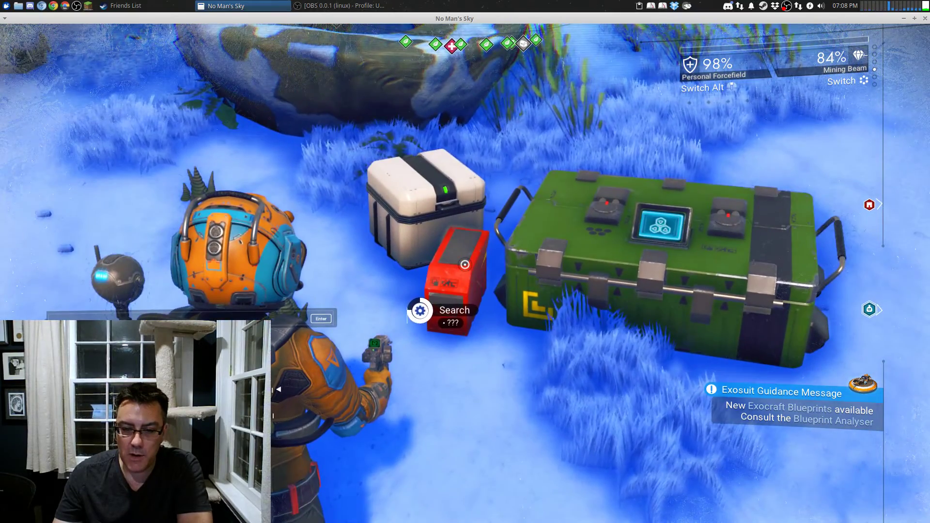
# Step: Loot the red, damaged and white containers, then jetpack back up beside the Zippliner
pyautogui.press('e')
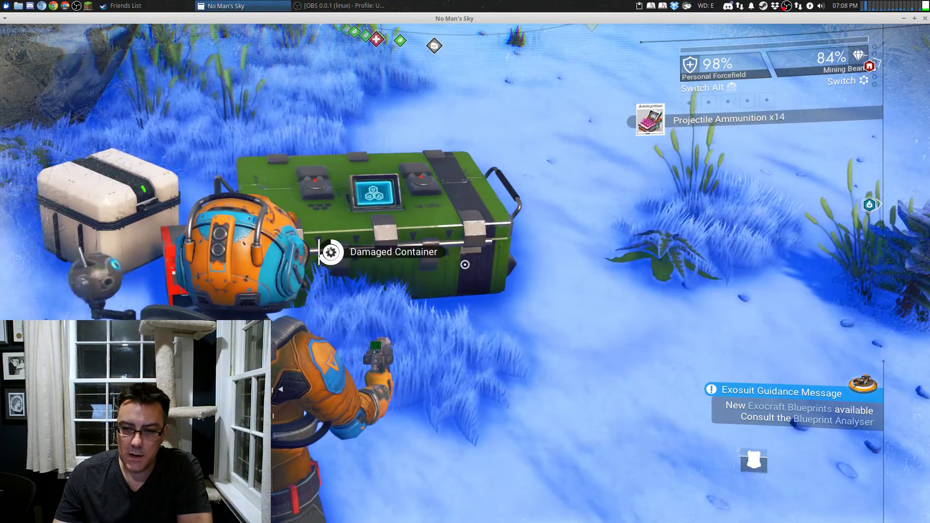
pyautogui.press('e')
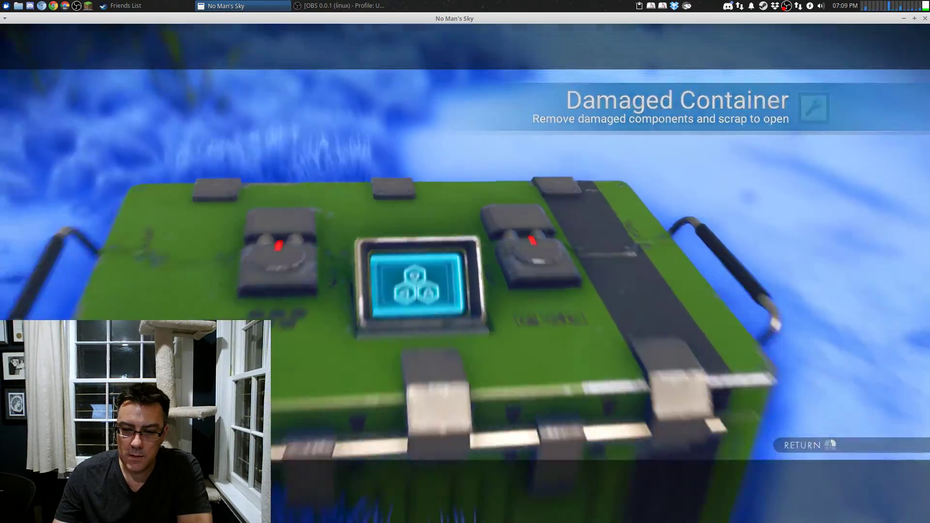
pyautogui.press('Escape')
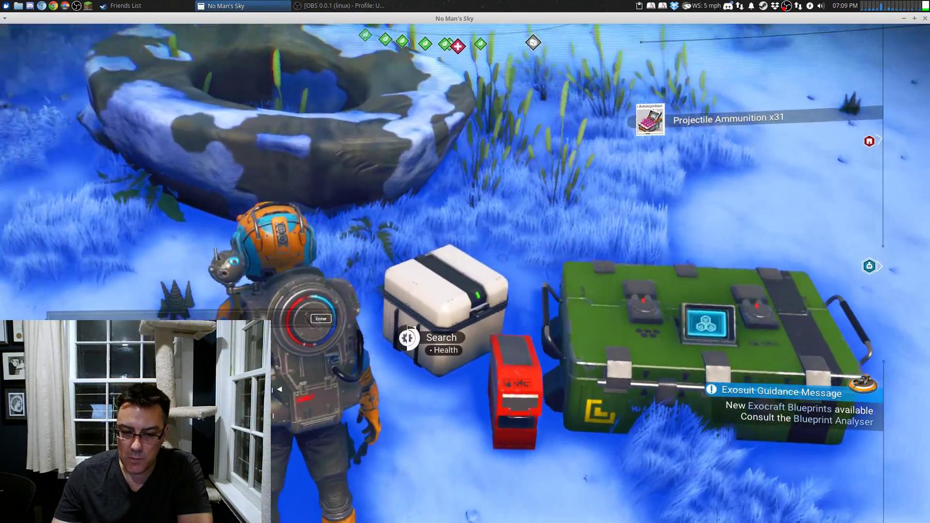
pyautogui.press('e')
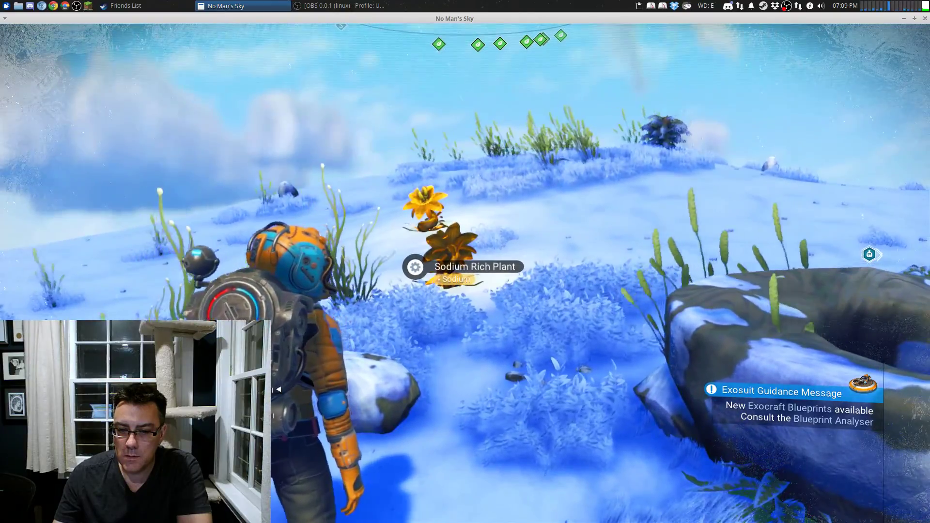
pyautogui.press('w')
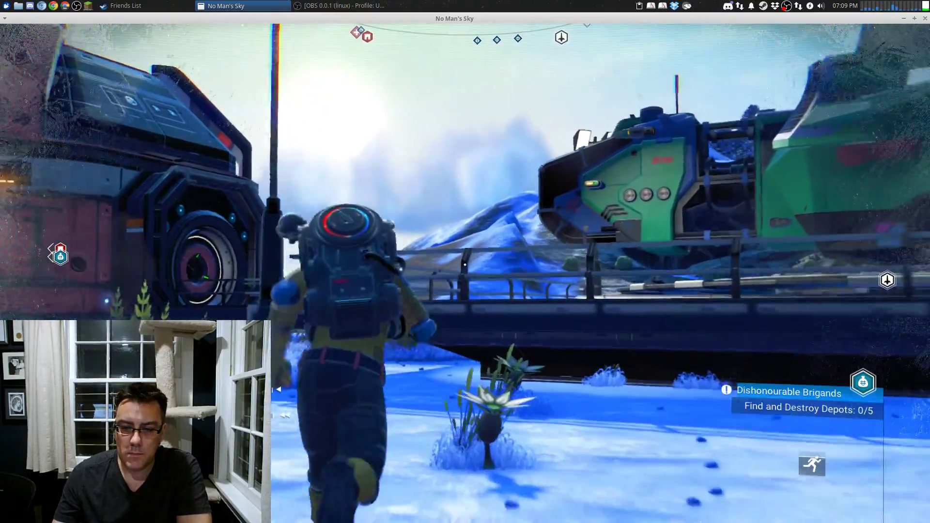
pyautogui.press('space')
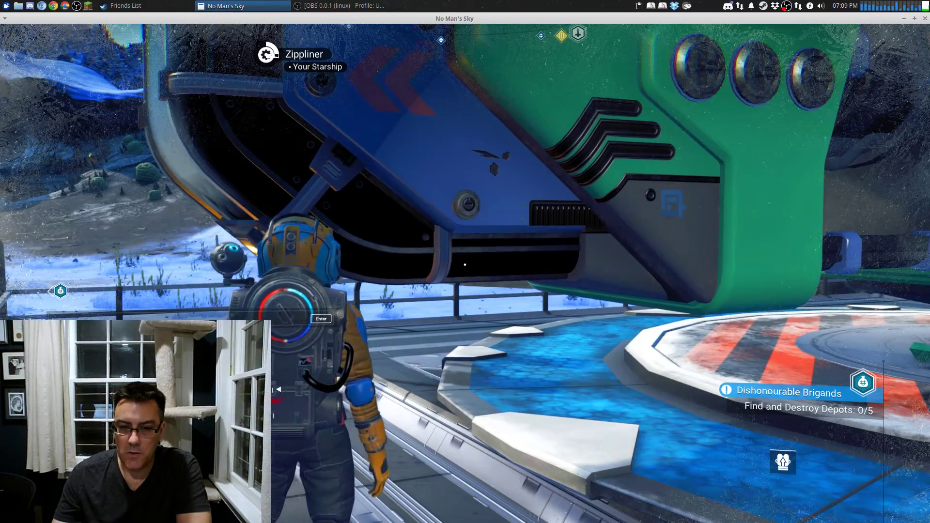
# Step: Board the Zippliner, lift off the pad and fire its cannon while climbing
pyautogui.press('e')
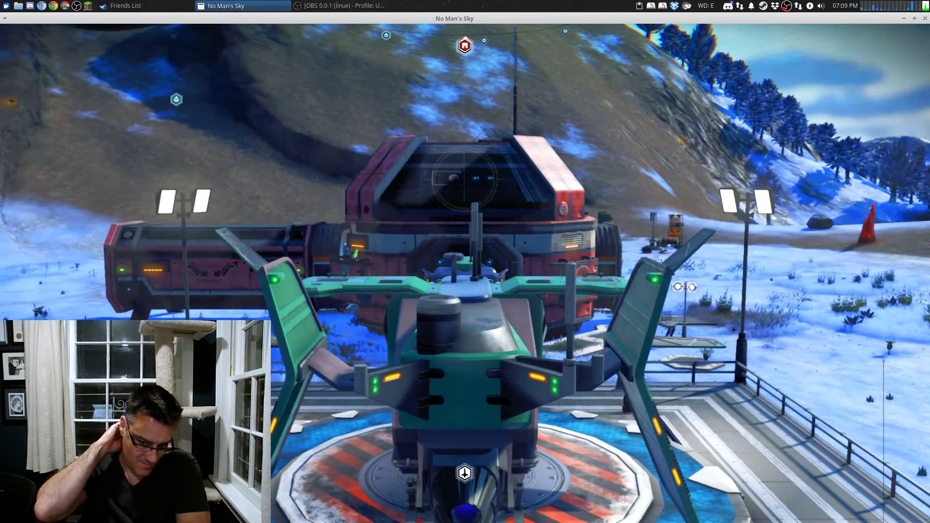
pyautogui.press('space')
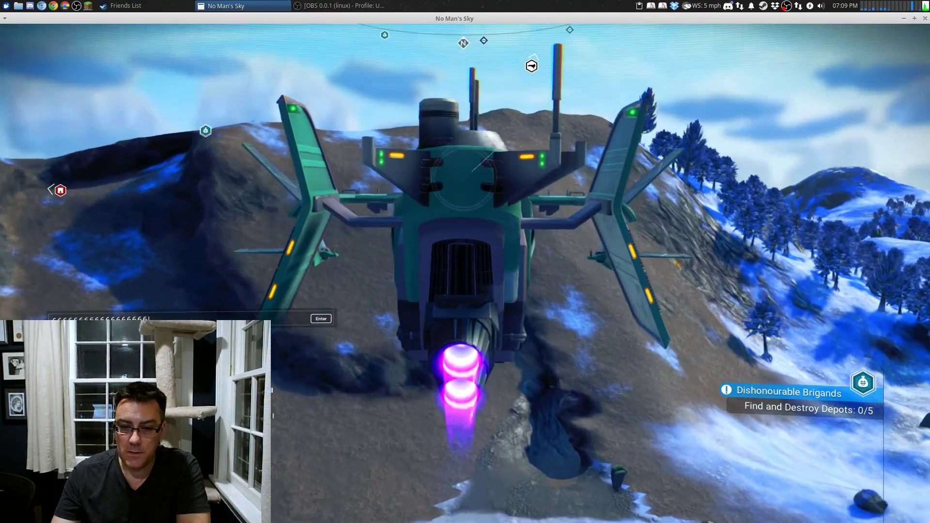
pyautogui.click(479, 162)
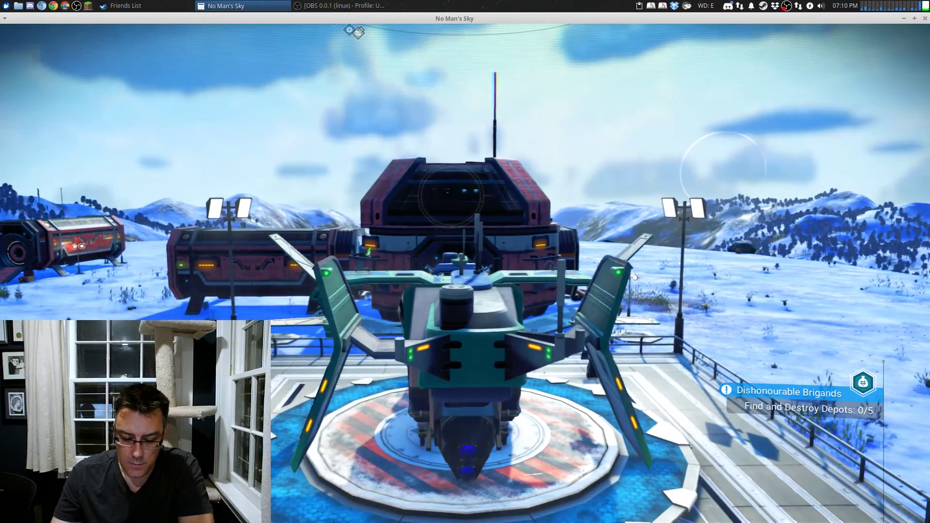
# Step: Exit the landed Zippliner, briefly switch to OBS and back, and walk along the railing
pyautogui.press('e')
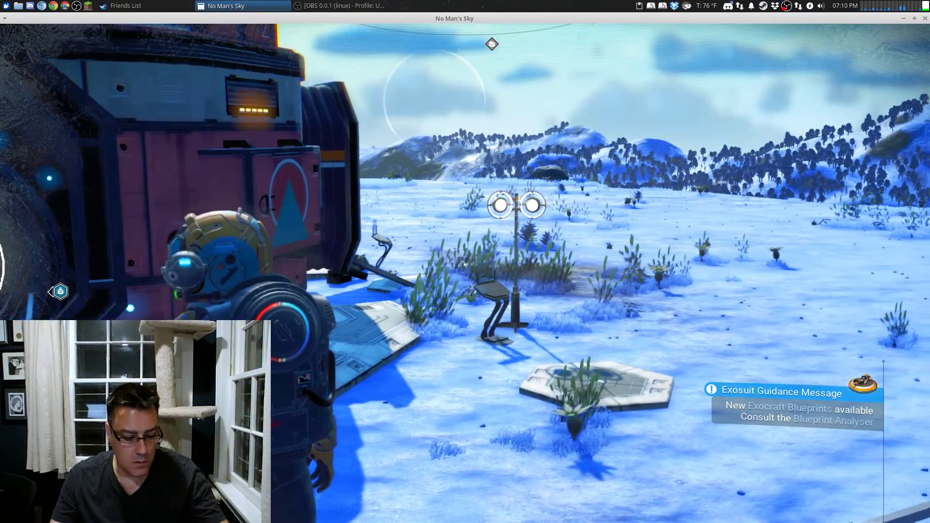
pyautogui.hotkey('alt', 'Tab')
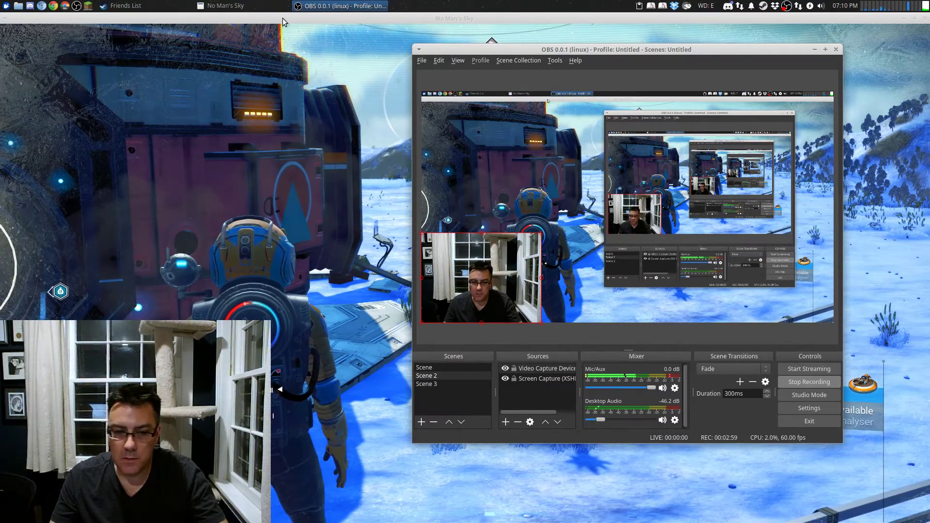
pyautogui.hotkey('alt', 'Tab')
pyautogui.press('w')
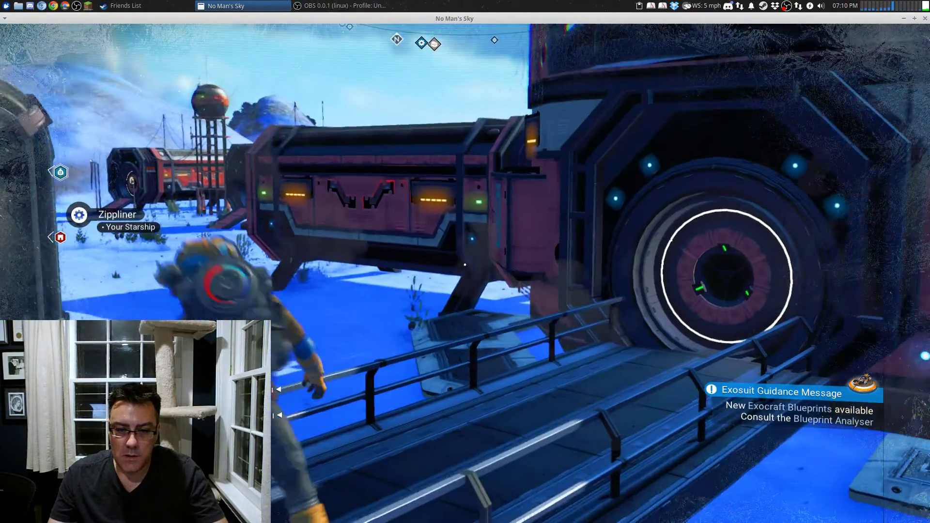
# Step: Jetpack off the platform, run across the snow and up the ramp into the red pod
pyautogui.press('space')
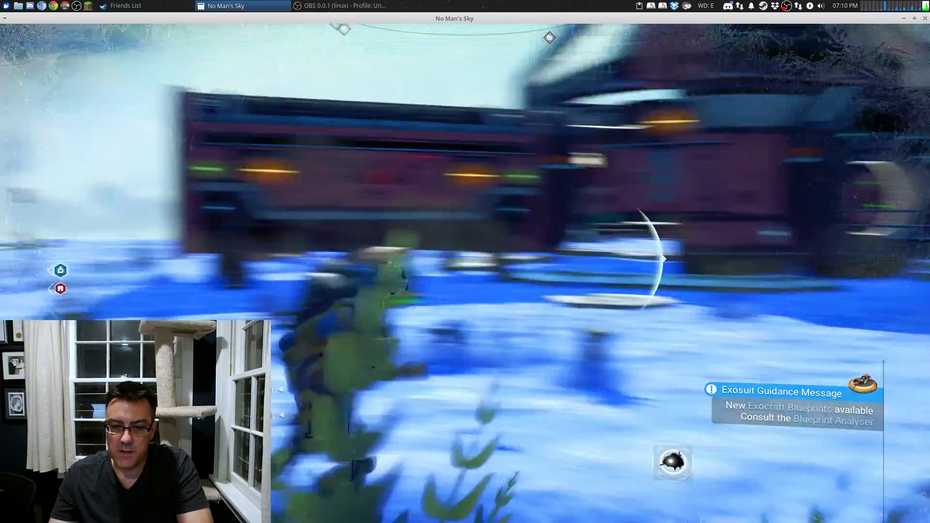
pyautogui.press('w')
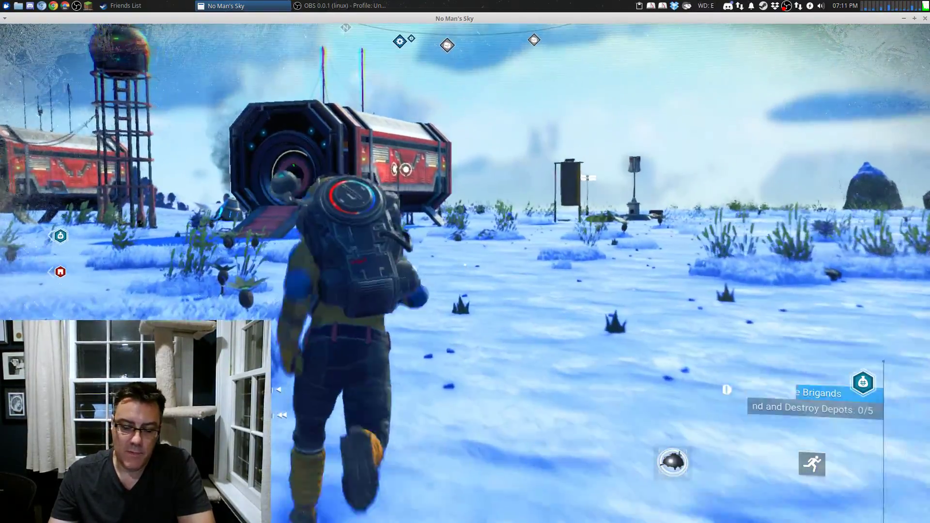
pyautogui.press('w')
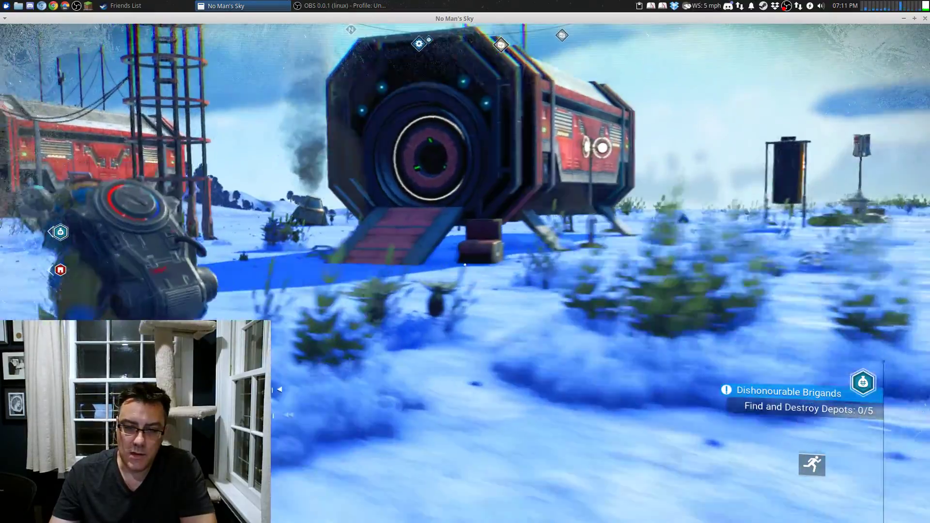
pyautogui.press('w')
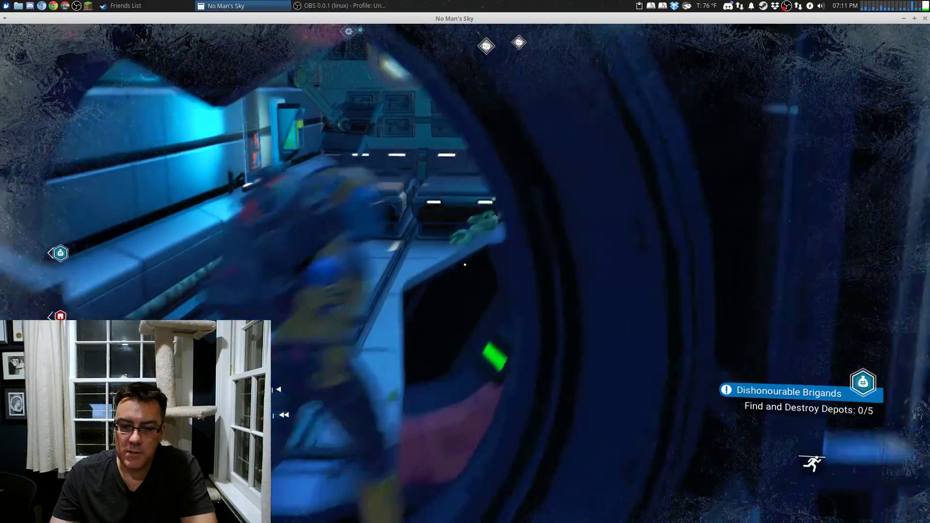
pyautogui.press('w')
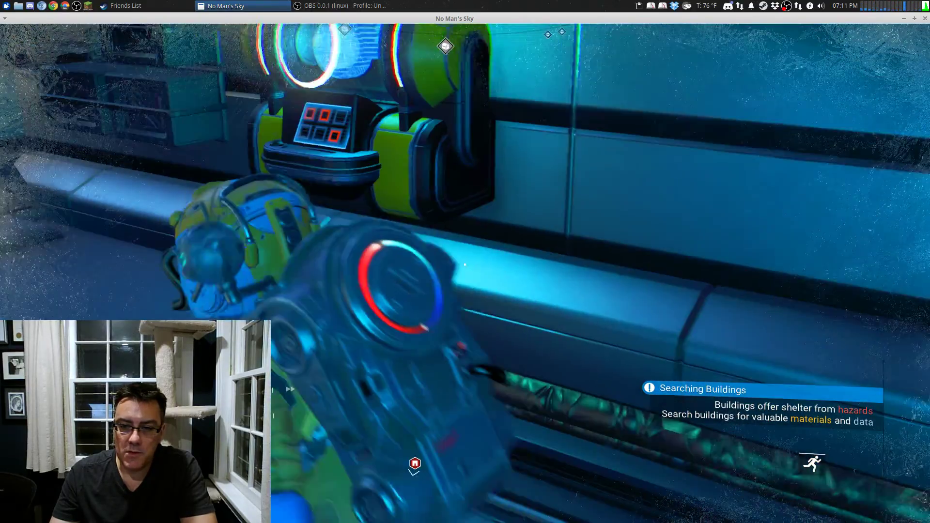